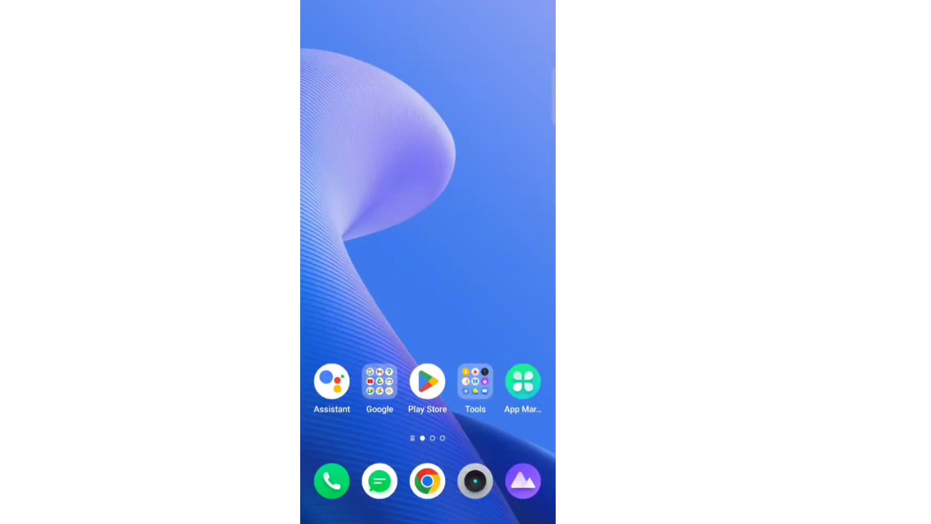
# Swipe up on the home screen to reveal the app list containing Gmail
pyautogui.moveTo(428, 306); pyautogui.dragTo(428, 146)
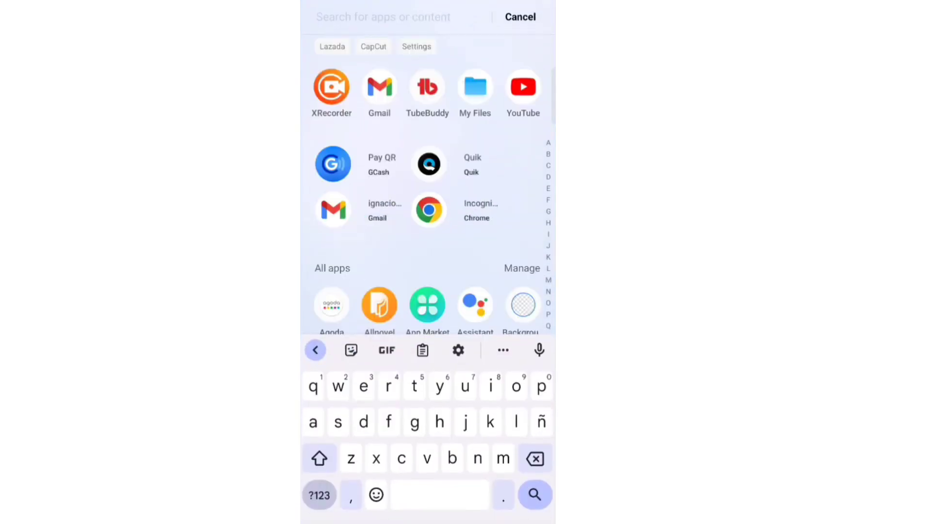
# Open the inbox and the '[Important] New YouTube Partner Program terms' email
pyautogui.click(379, 88)
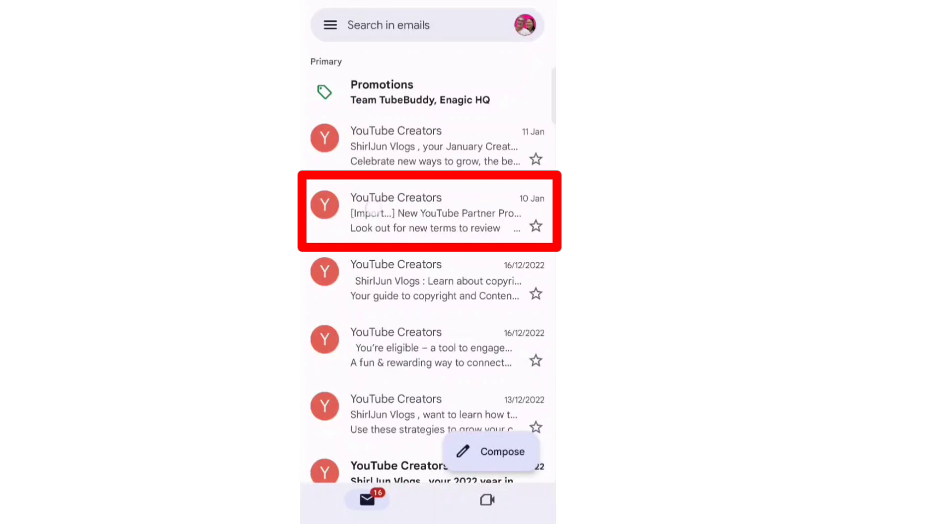
pyautogui.click(430, 213)
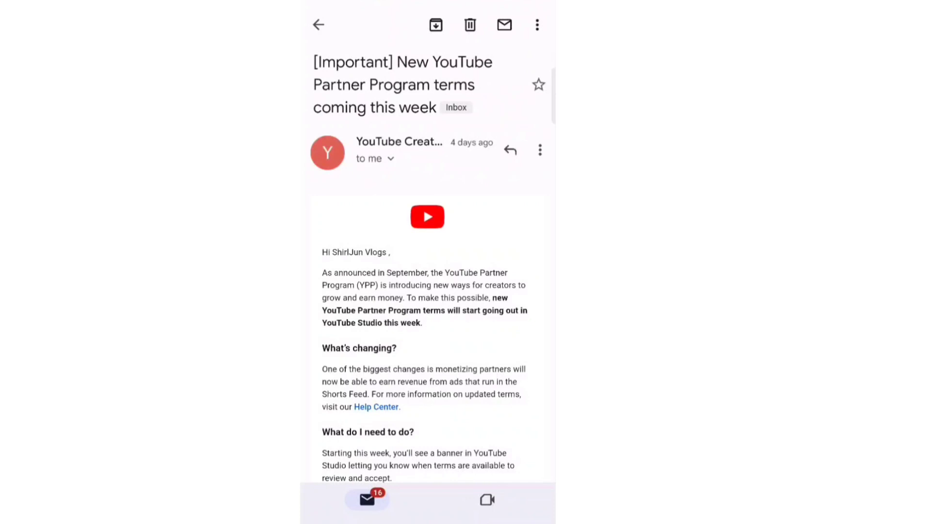
pyautogui.moveTo(439, 334); pyautogui.dragTo(391, 143)
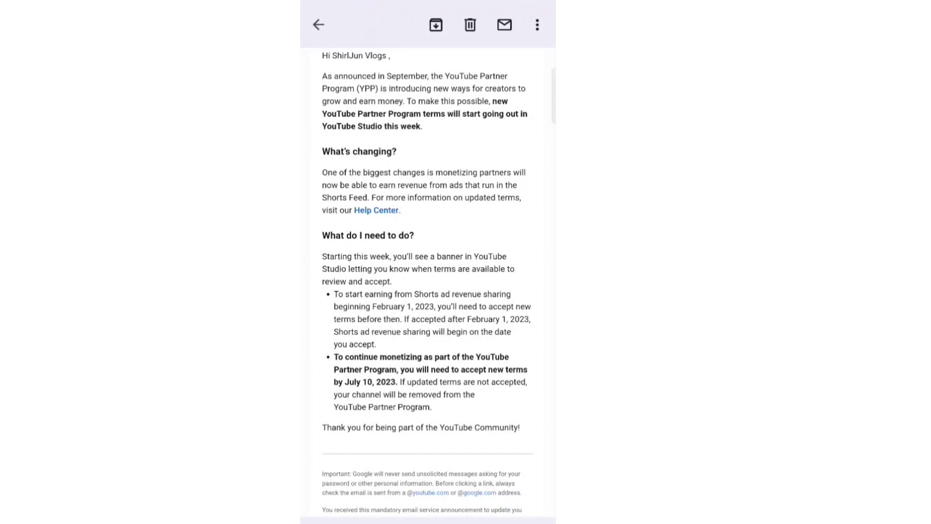
pyautogui.scroll(-1, 428, 284)
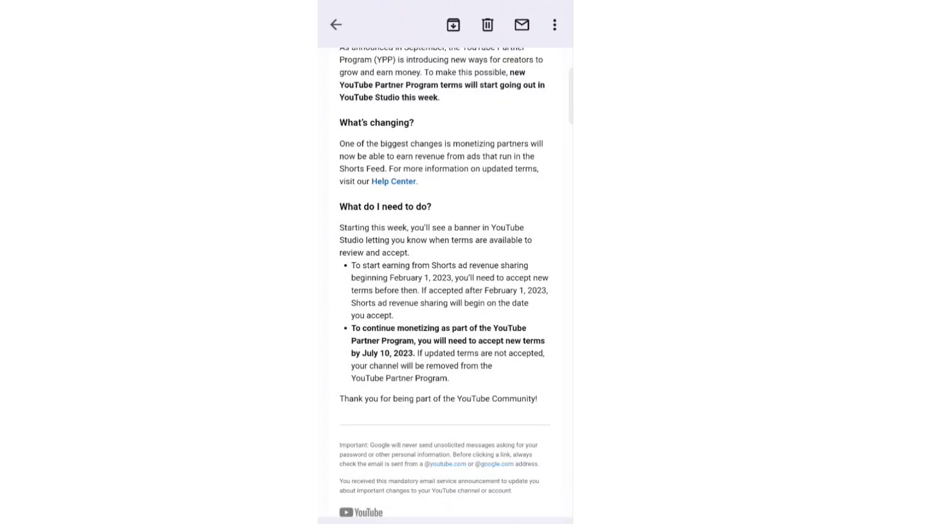
# Bring up the app list and scroll it to find YouTube Studio
pyautogui.moveTo(445, 520); pyautogui.dragTo(445, 365)
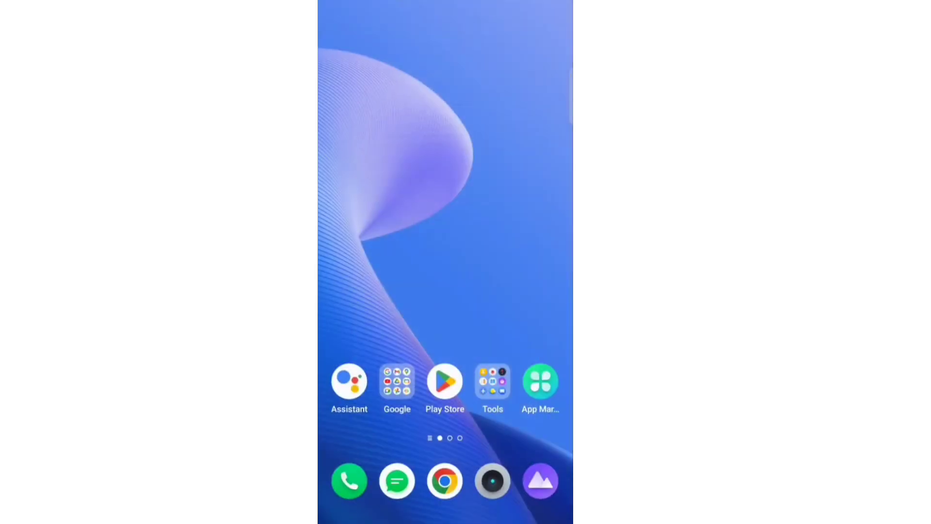
pyautogui.moveTo(429, 264); pyautogui.dragTo(429, 145)
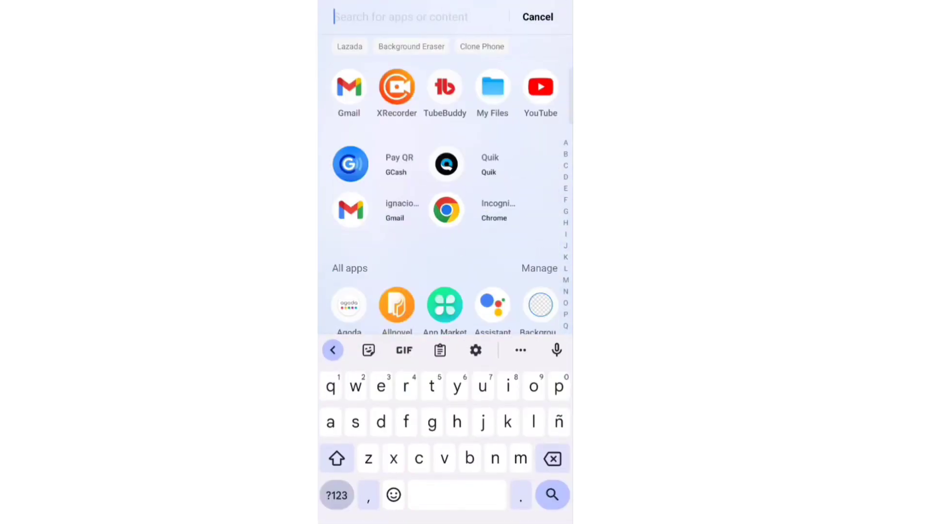
pyautogui.scroll(-10, 445, 262)
pyautogui.scroll(-10, 445, 263)
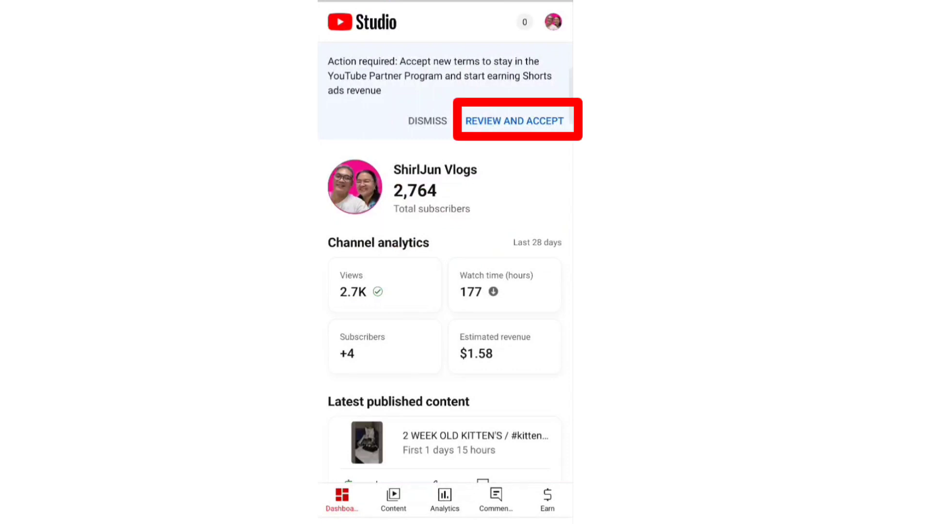
# Choose REVIEW AND ACCEPT on the Action required banner
pyautogui.click(515, 121)
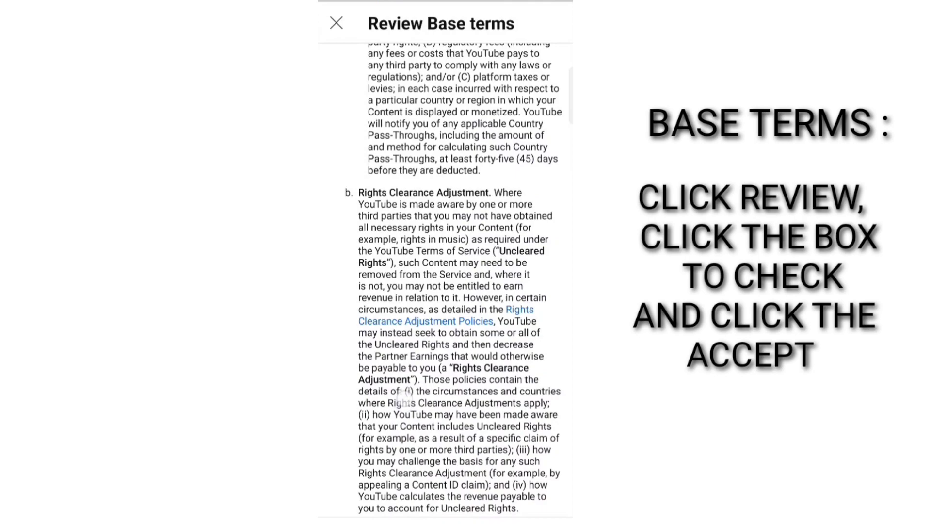
pyautogui.scroll(-5, 445, 281)
pyautogui.scroll(-5, 446, 280)
pyautogui.scroll(-5, 445, 280)
pyautogui.scroll(-5, 446, 280)
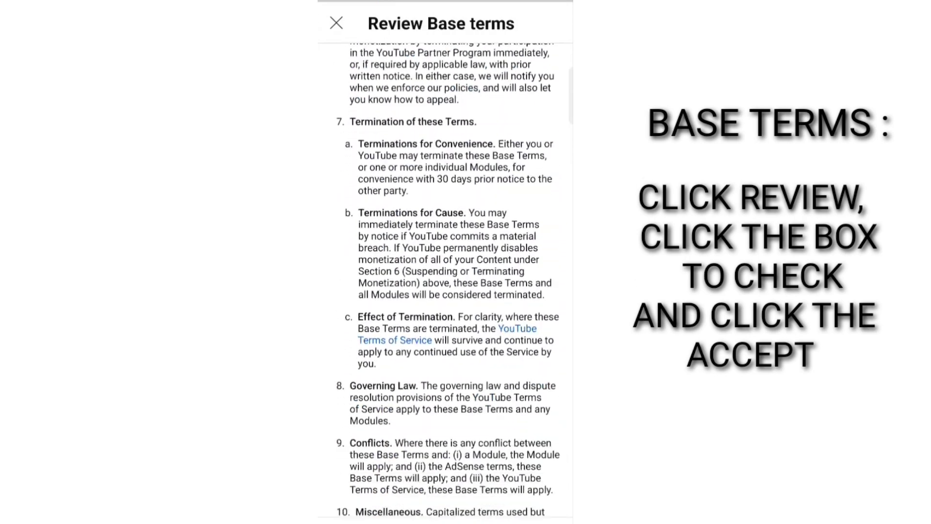
pyautogui.scroll(-5, 445, 280)
pyautogui.scroll(-5, 445, 280)
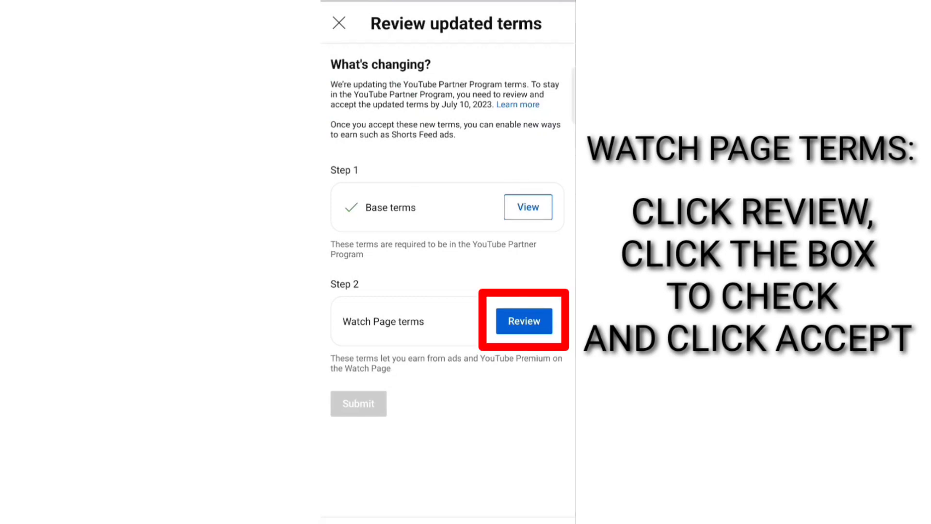
pyautogui.scroll(-5, 447, 291)
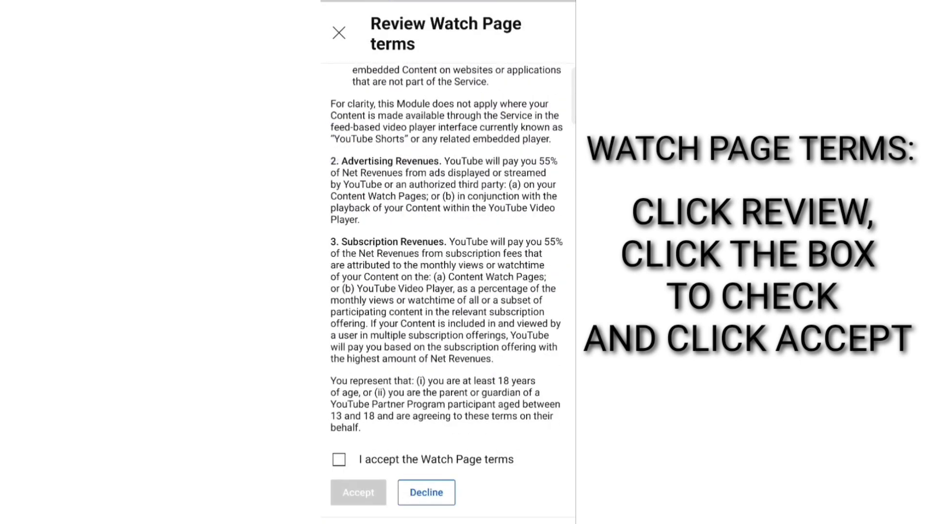
# Tick I accept for the Watch Page terms, accept them, and submit the updated terms
pyautogui.click(339, 459)
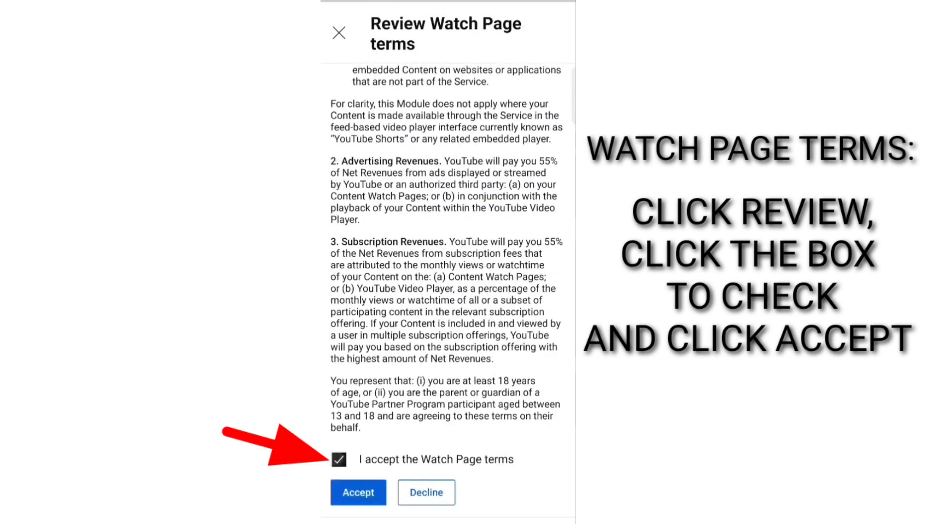
pyautogui.click(351, 492)
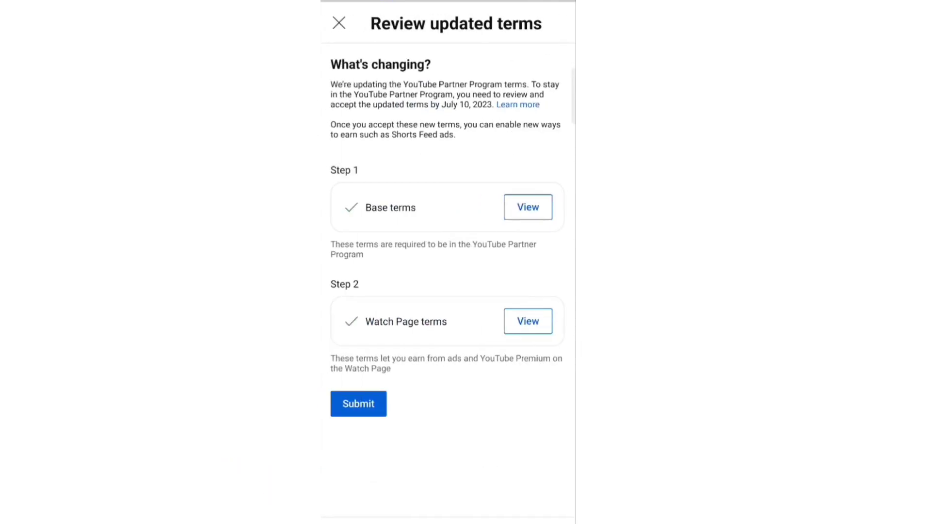
pyautogui.click(356, 403)
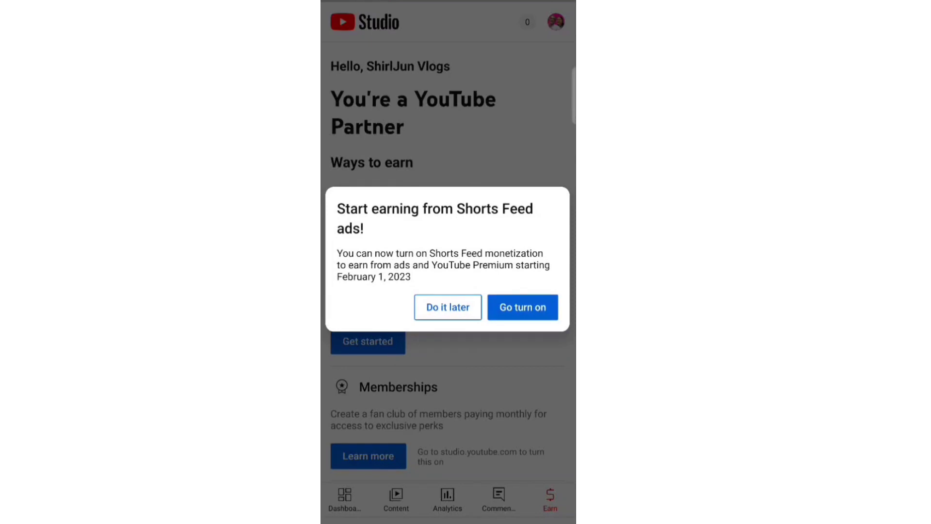
# Choose Go turn on and agree to the Shorts Feed Ads terms
pyautogui.click(523, 307)
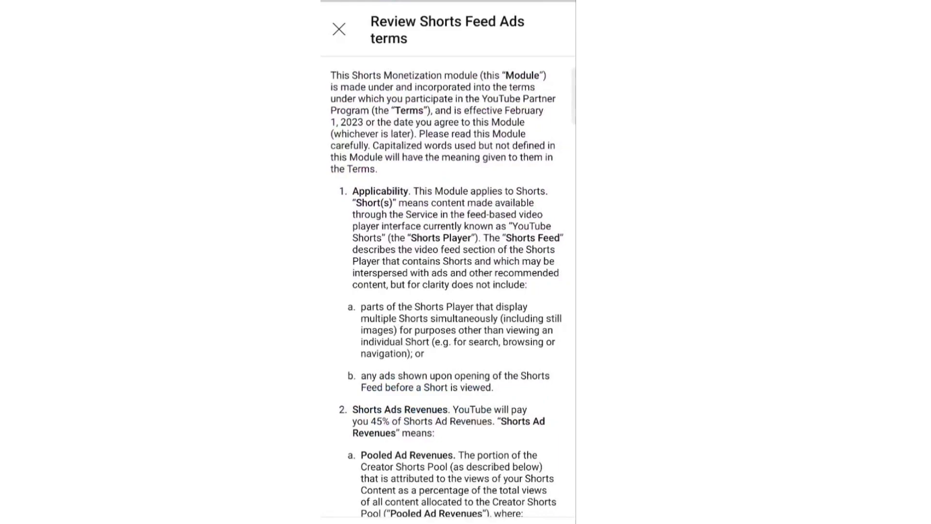
pyautogui.scroll(-10, 448, 291)
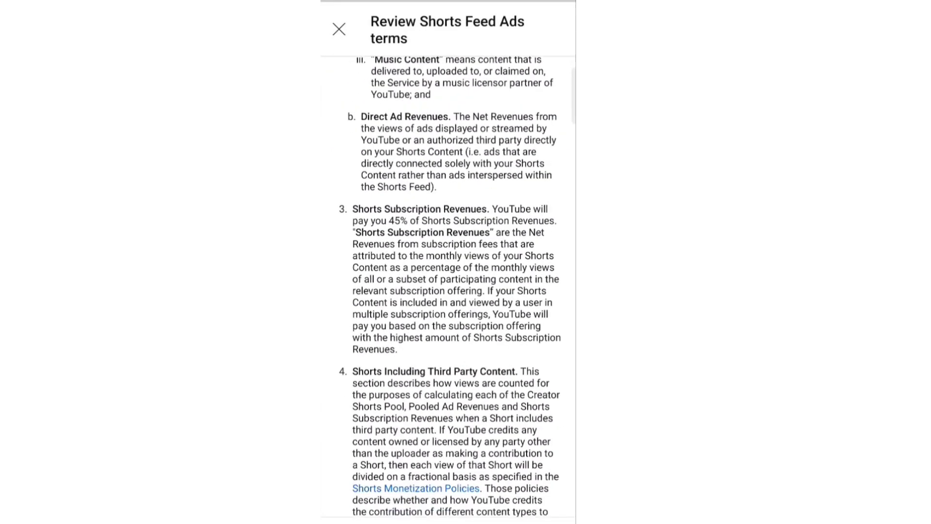
pyautogui.scroll(-10, 447, 291)
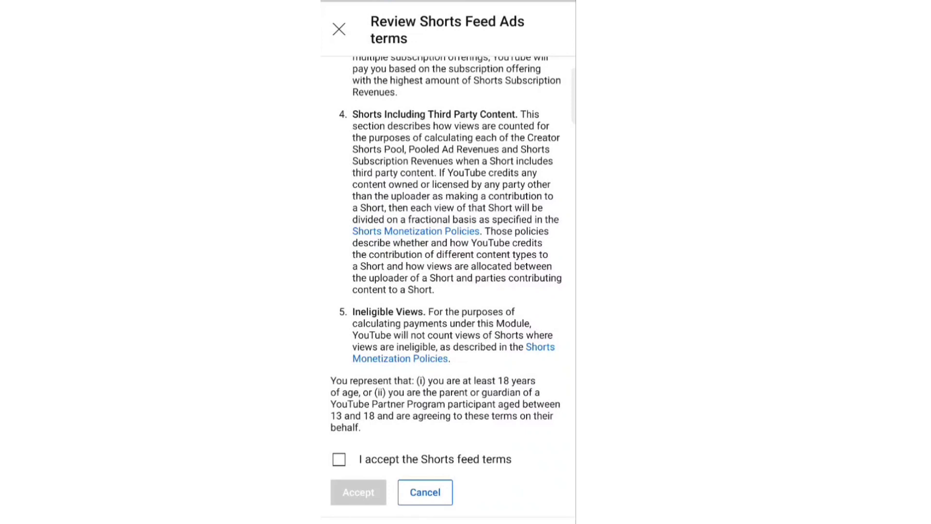
pyautogui.click(339, 460)
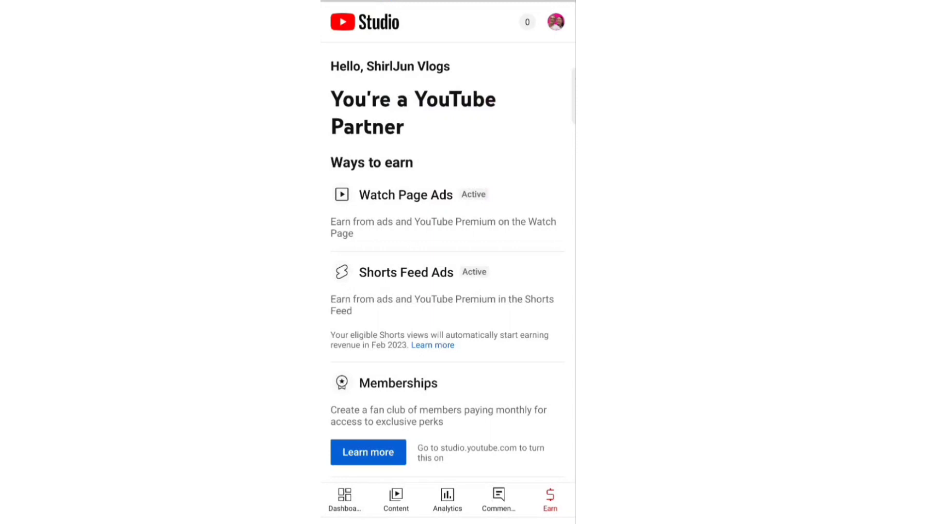
pyautogui.moveTo(462, 395); pyautogui.dragTo(441, 231)
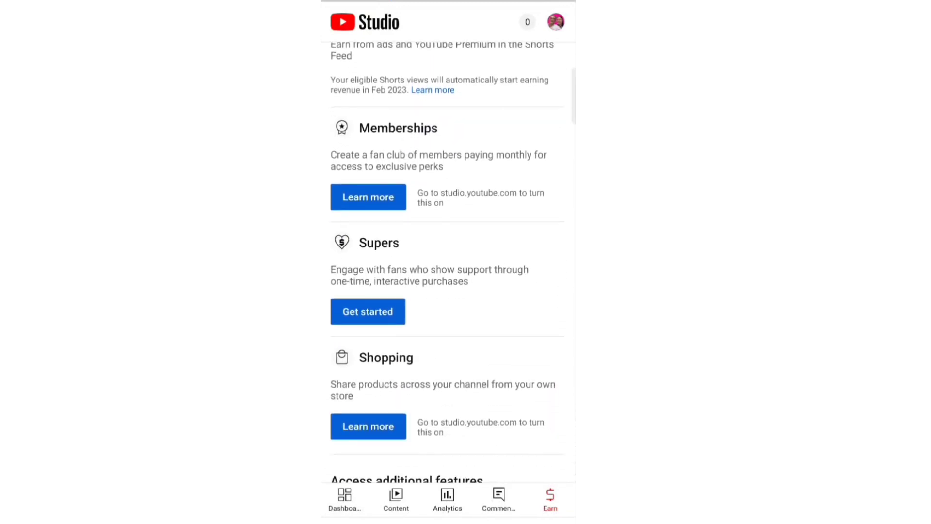
pyautogui.scroll(-5, 448, 262)
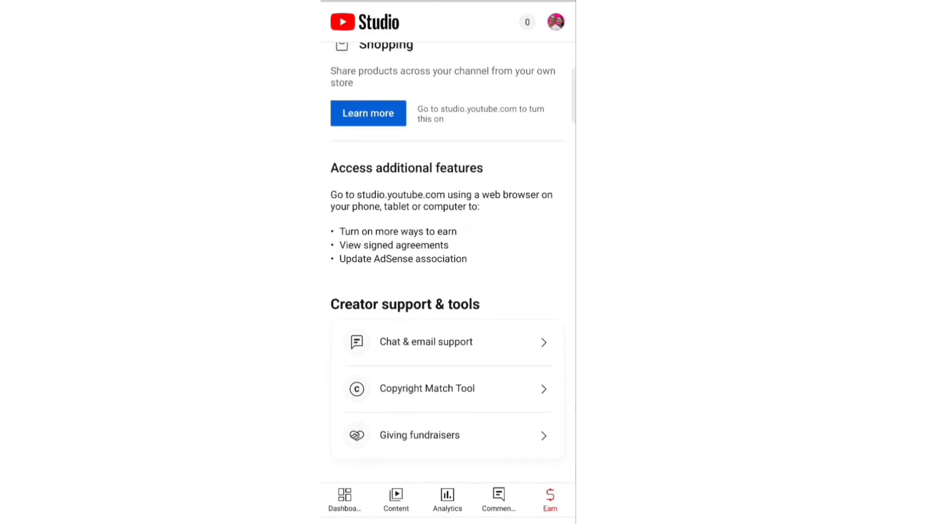